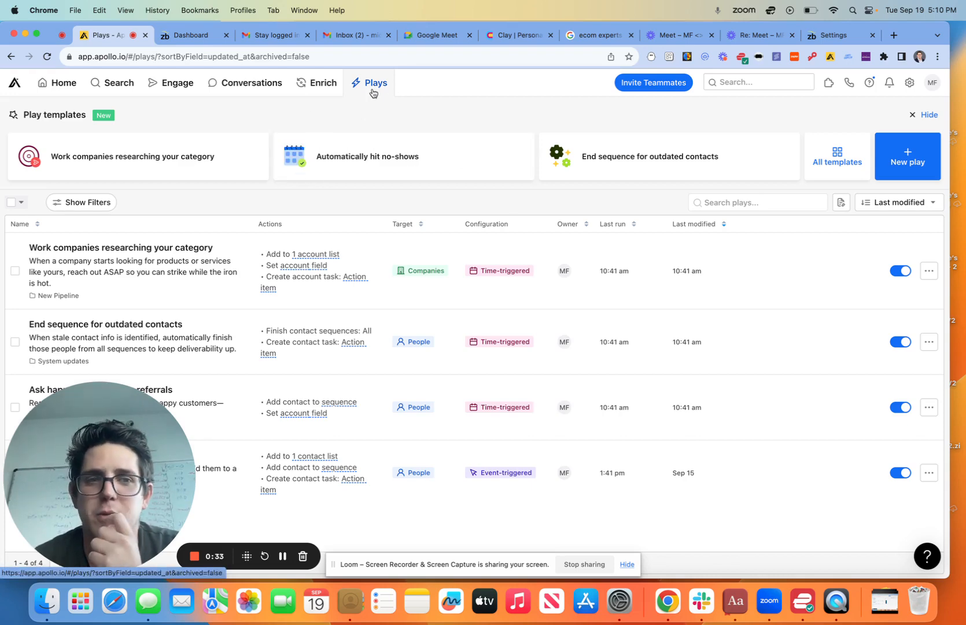
- Start a new play from scratch instead of using one of the play templates
click(897, 159)
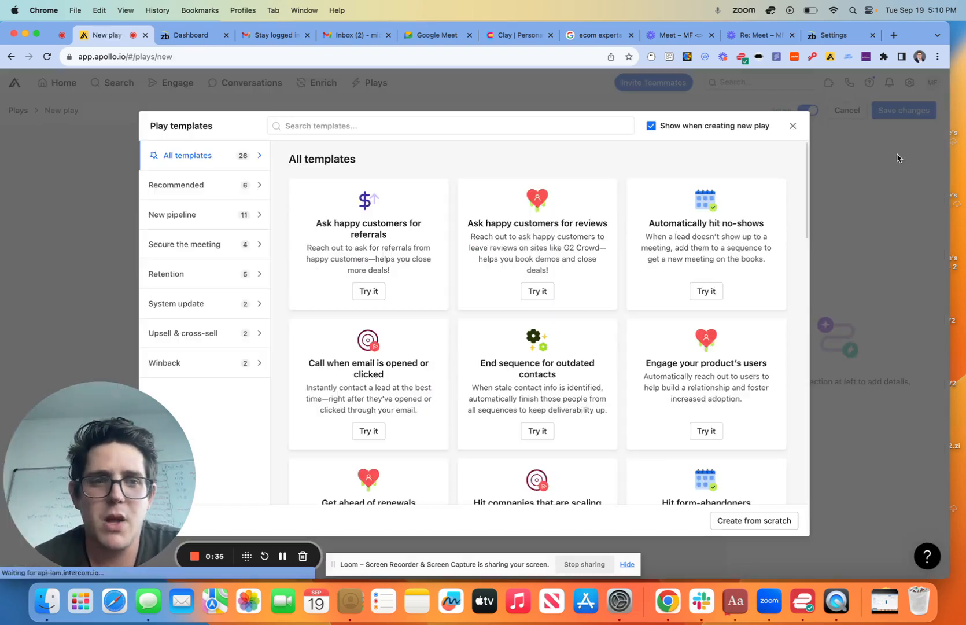
click(378, 127)
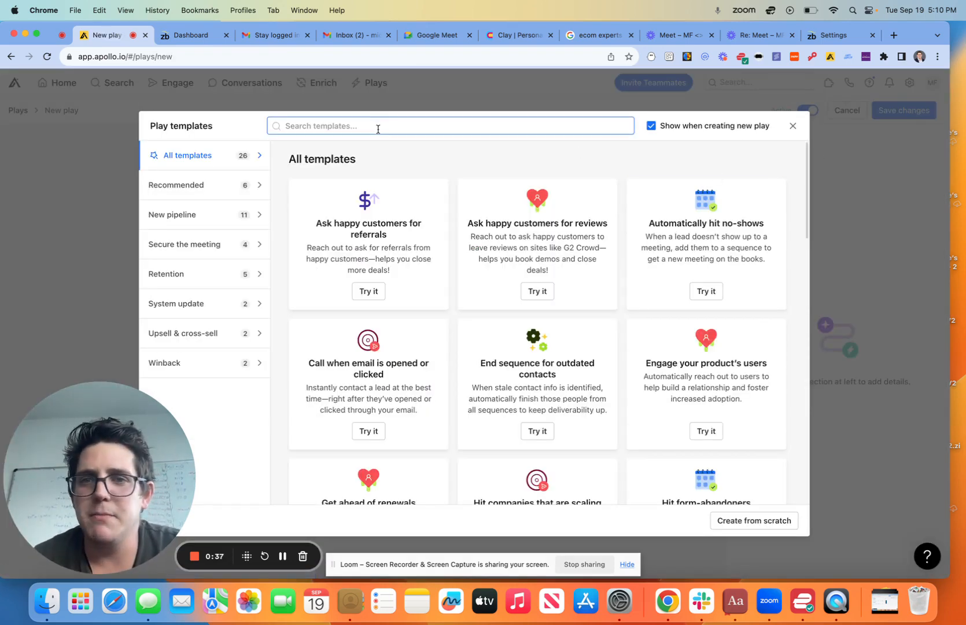
click(741, 520)
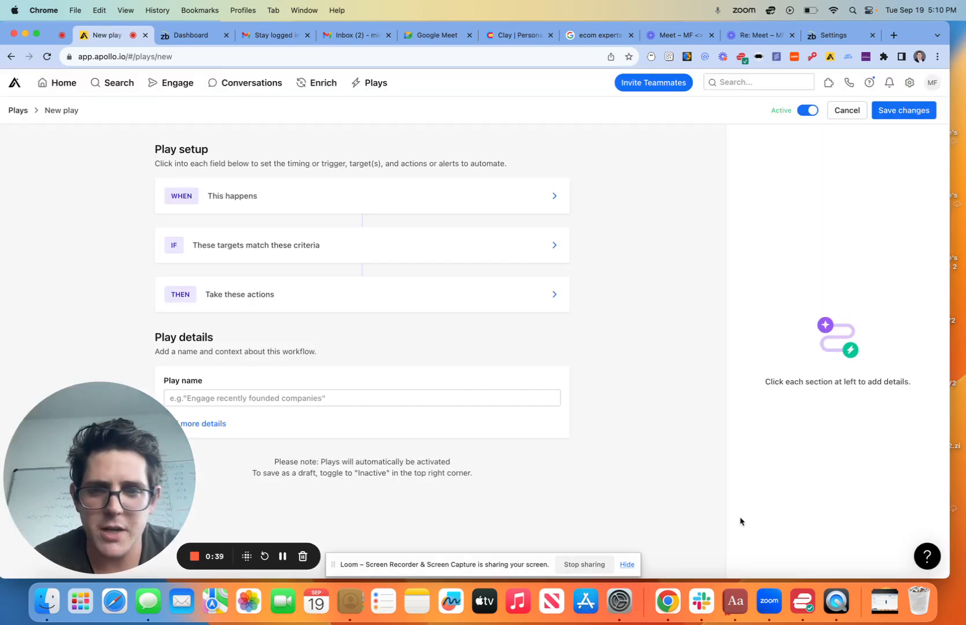
- Set the play to run on the people trigger event "Contact added to sequence" for any sequence and proceed to the target criteria
click(502, 197)
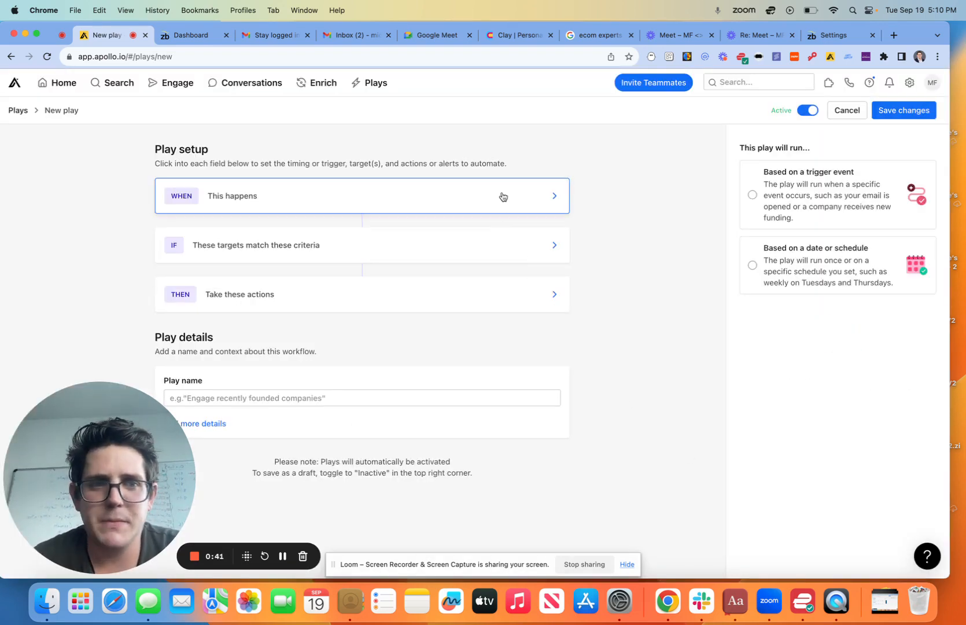
click(752, 195)
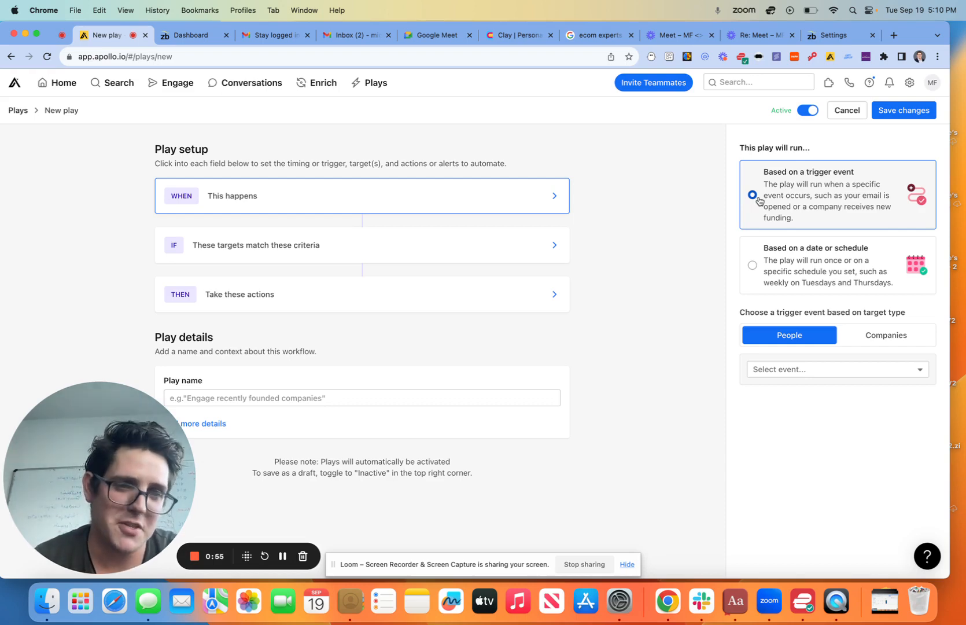
click(814, 369)
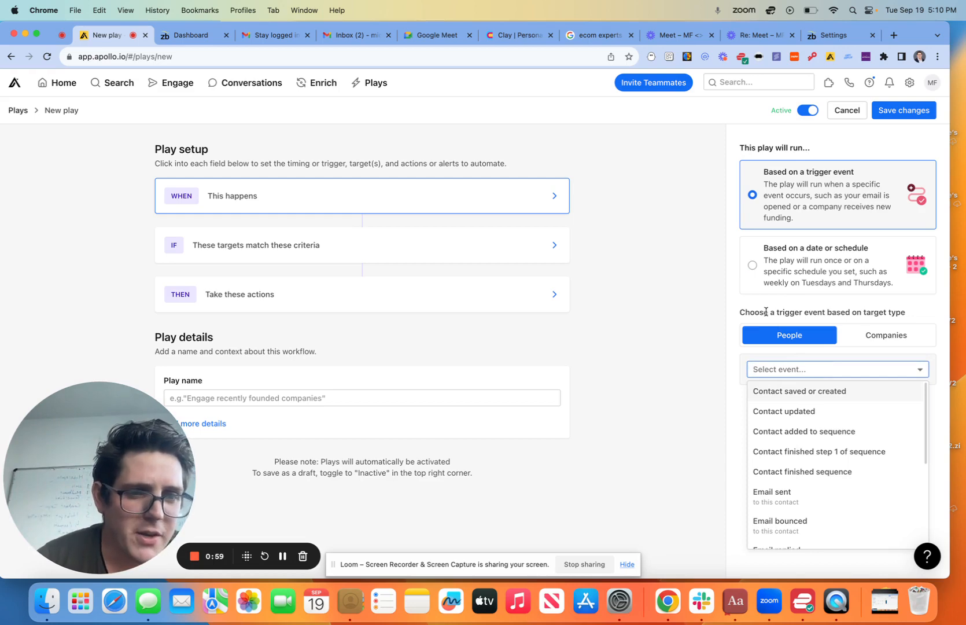
click(803, 442)
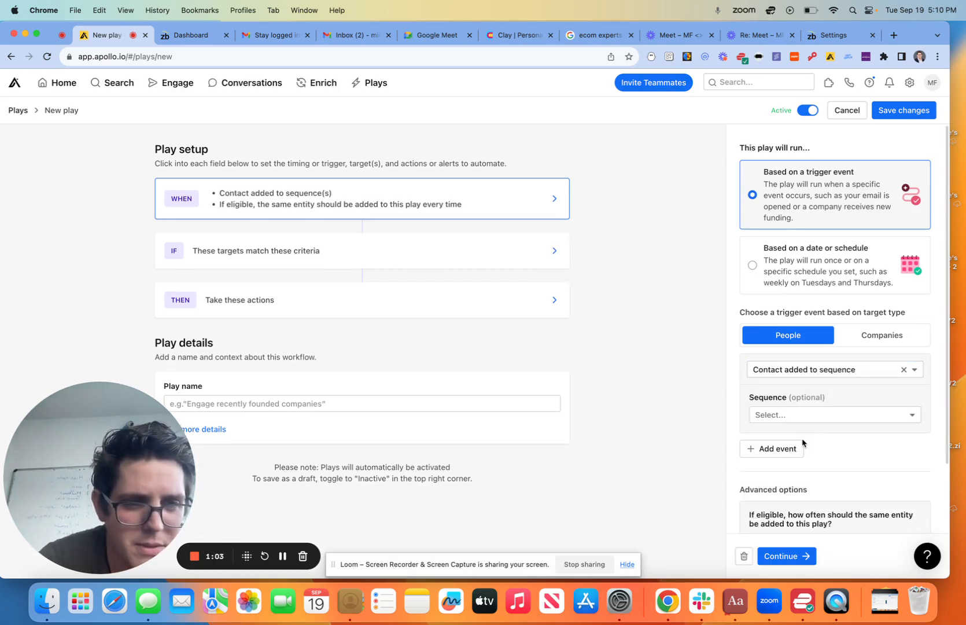
click(805, 409)
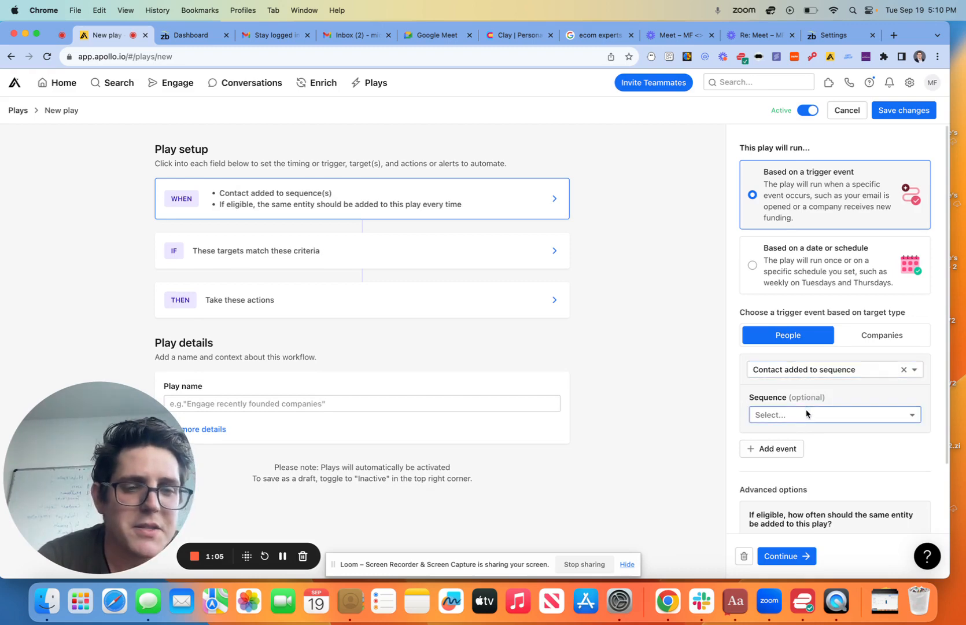
click(807, 438)
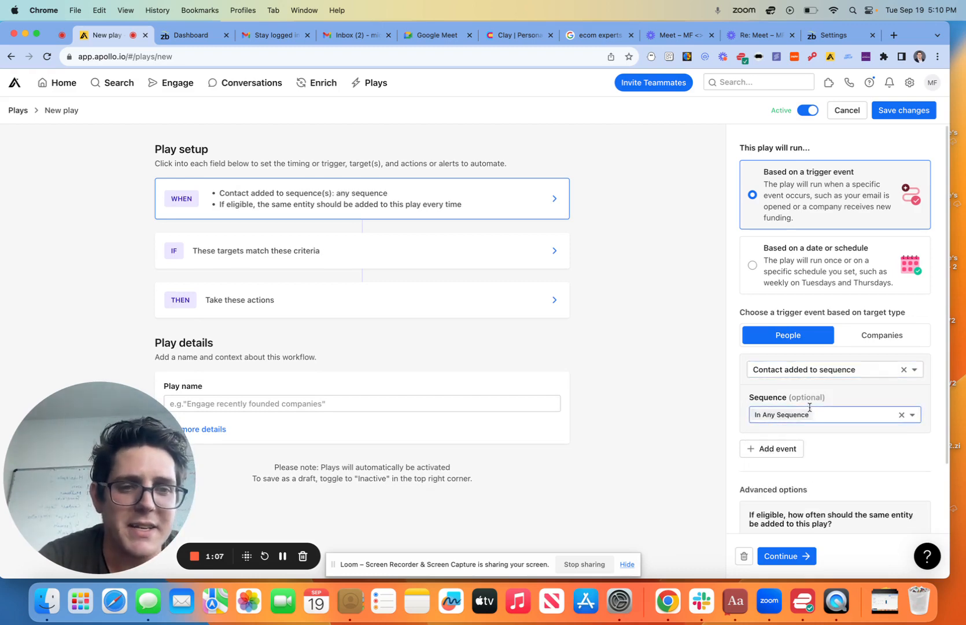
scroll(798, 457, down, 1)
scroll(796, 460, down, 3)
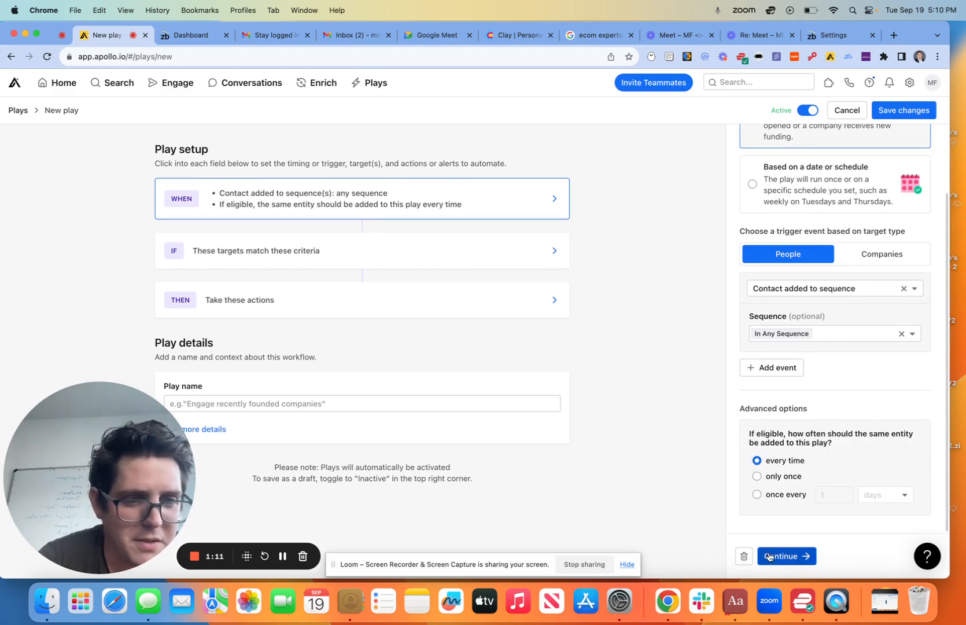
click(786, 555)
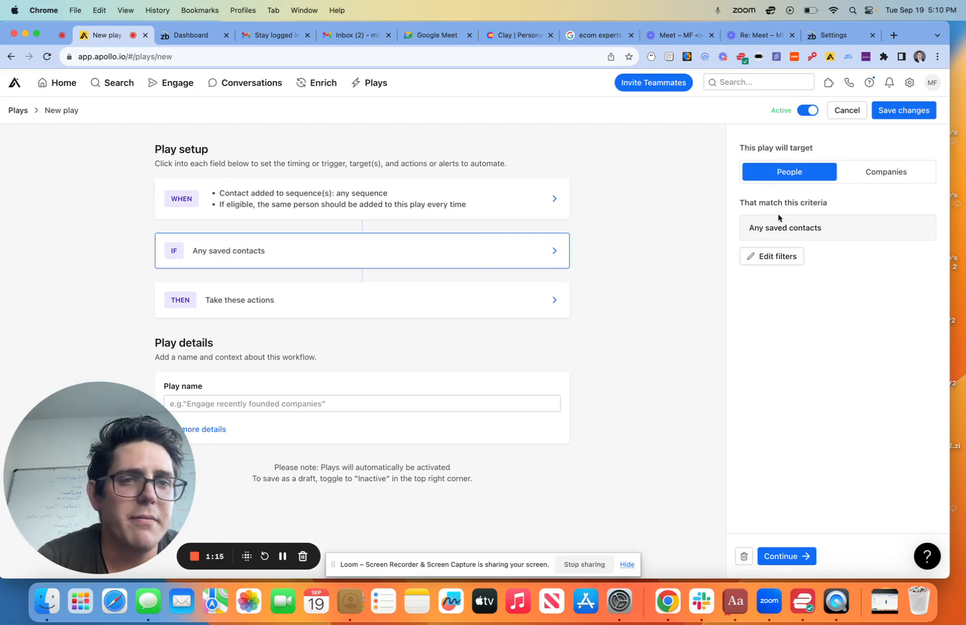
- Open the filter configuration for the targeted people and look through the available filters, searching the page for "type"
click(776, 256)
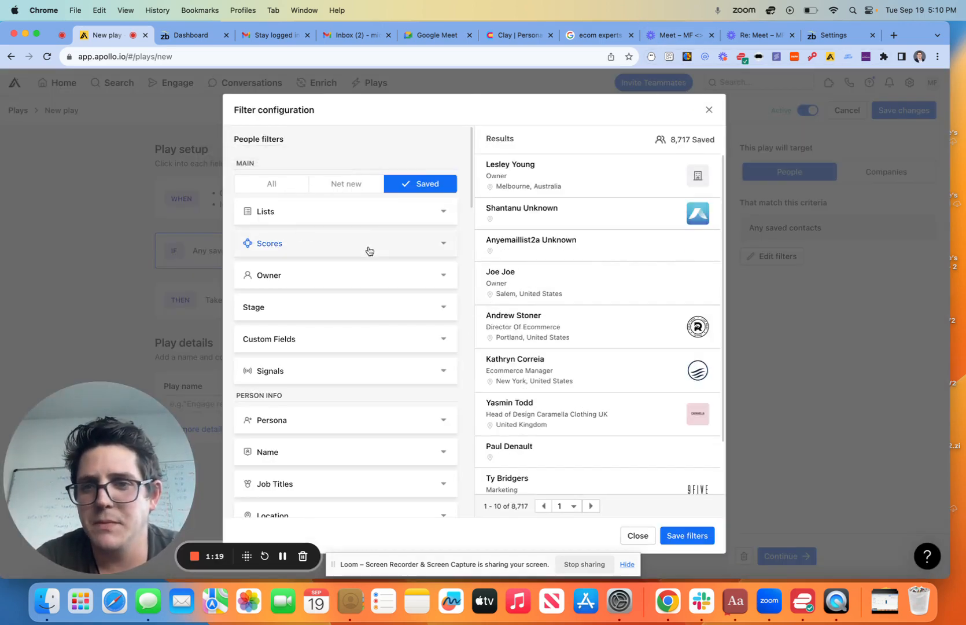
scroll(340, 386, down, 10)
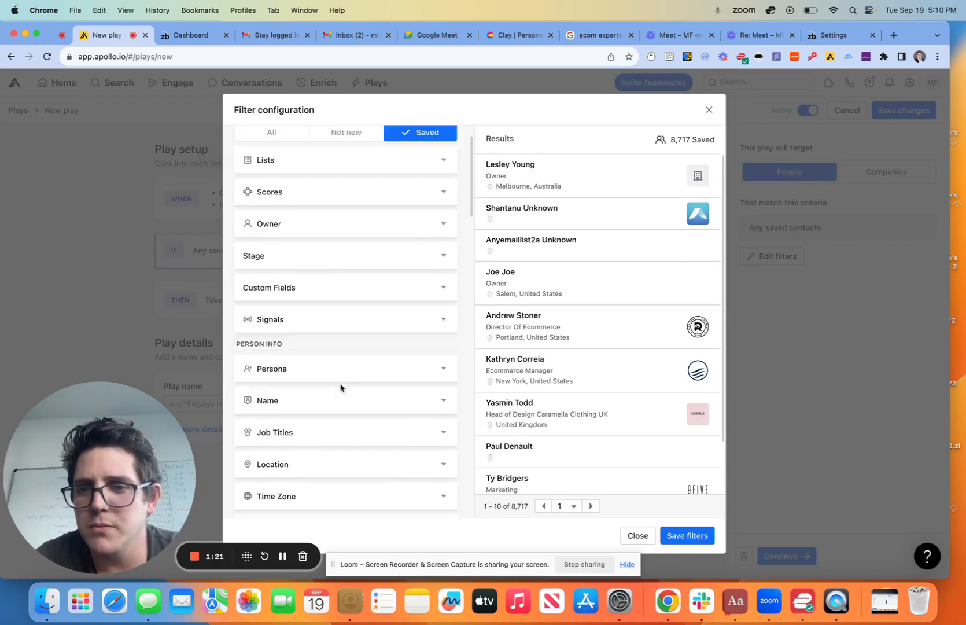
click(321, 276)
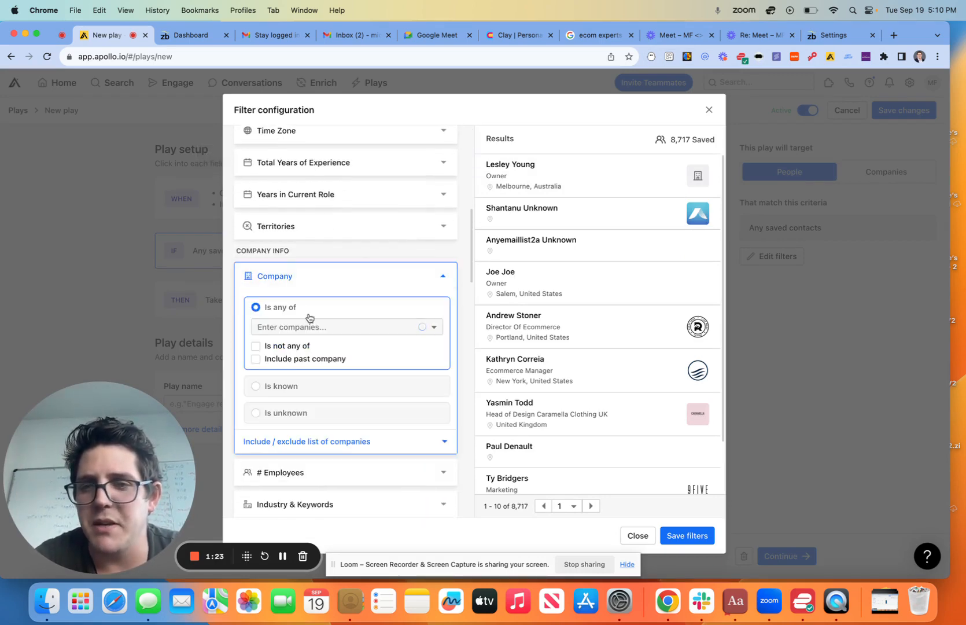
scroll(324, 422, down, 5)
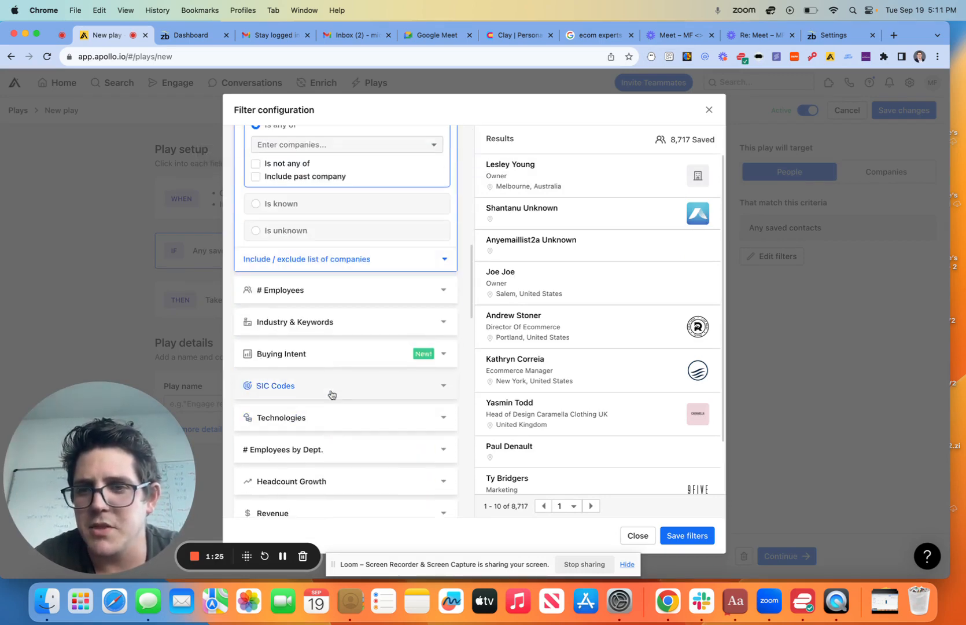
scroll(334, 378, down, 9)
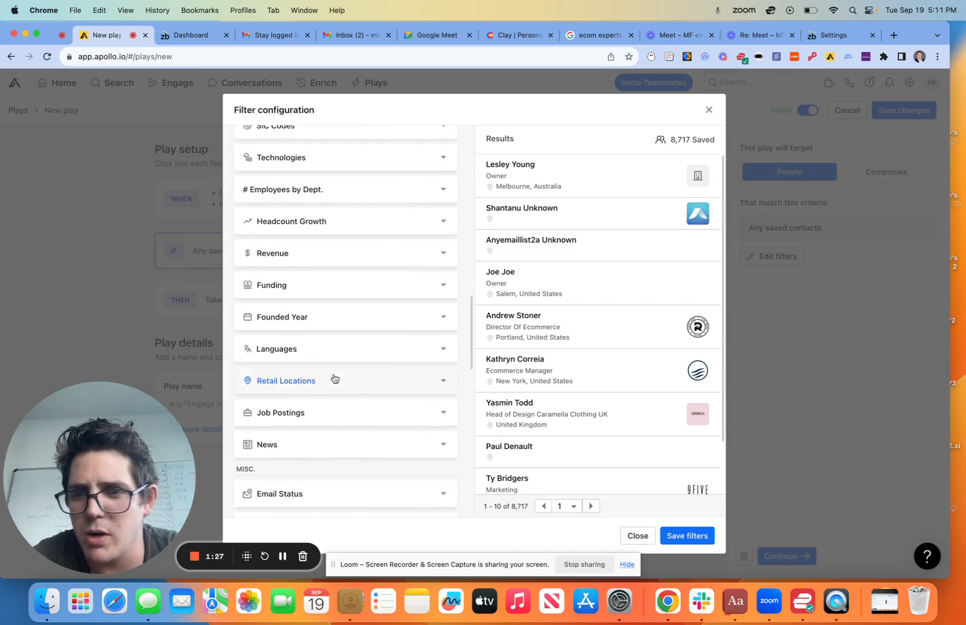
scroll(334, 379, down, 5)
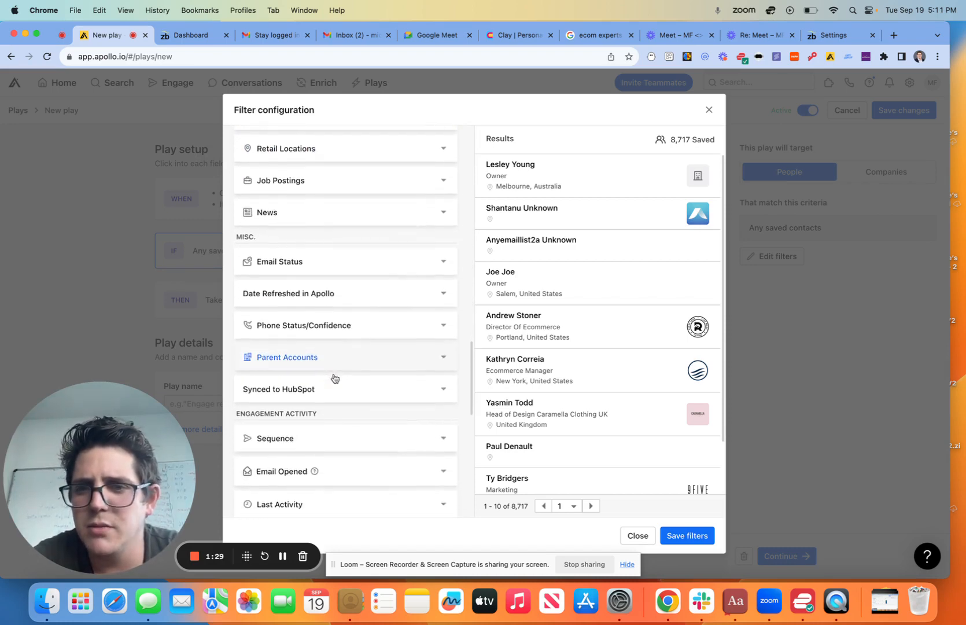
key(super+f)
text(type)
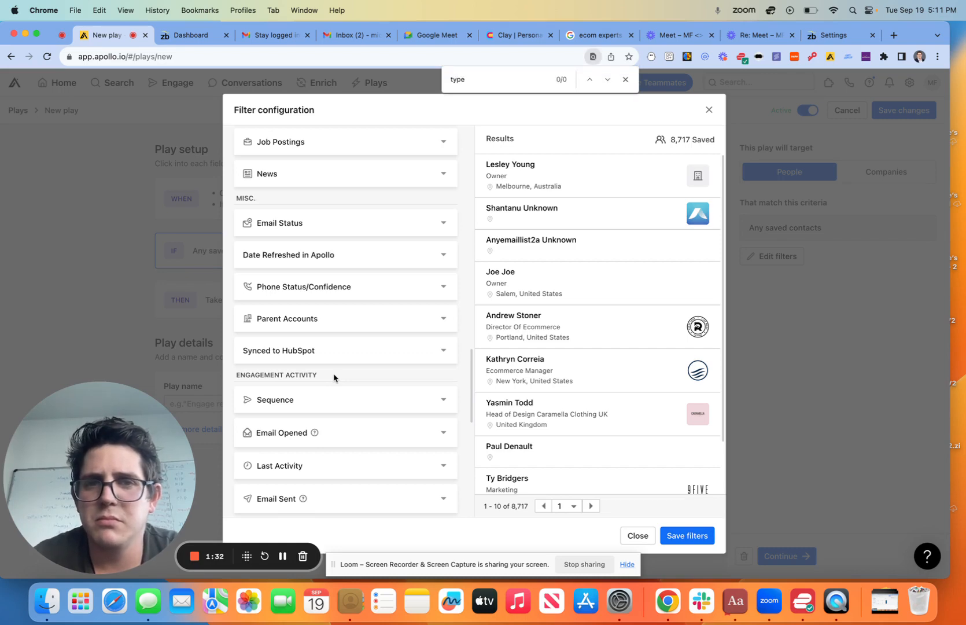
scroll(333, 378, up, 14)
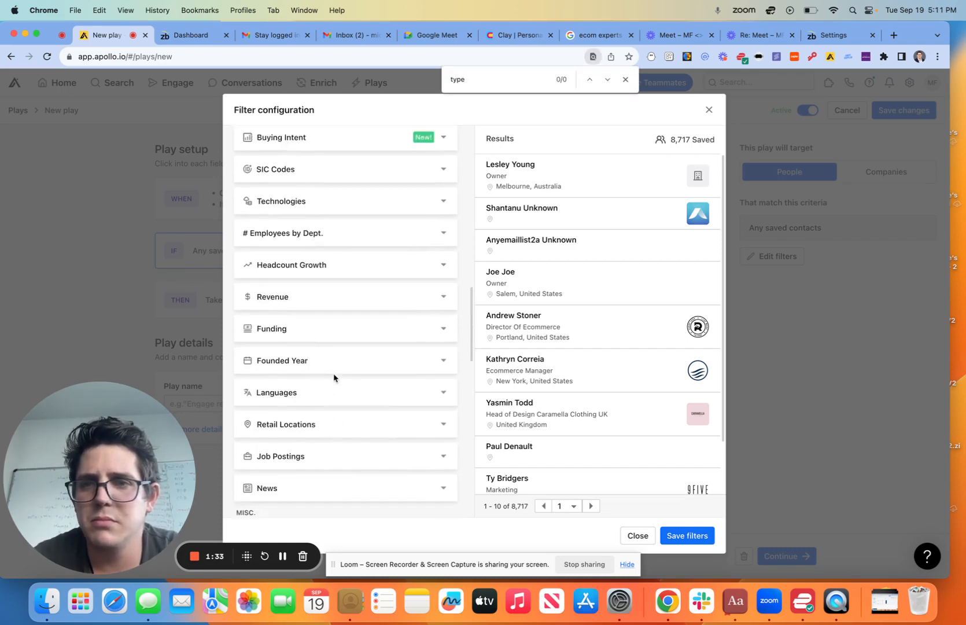
scroll(333, 378, up, 3)
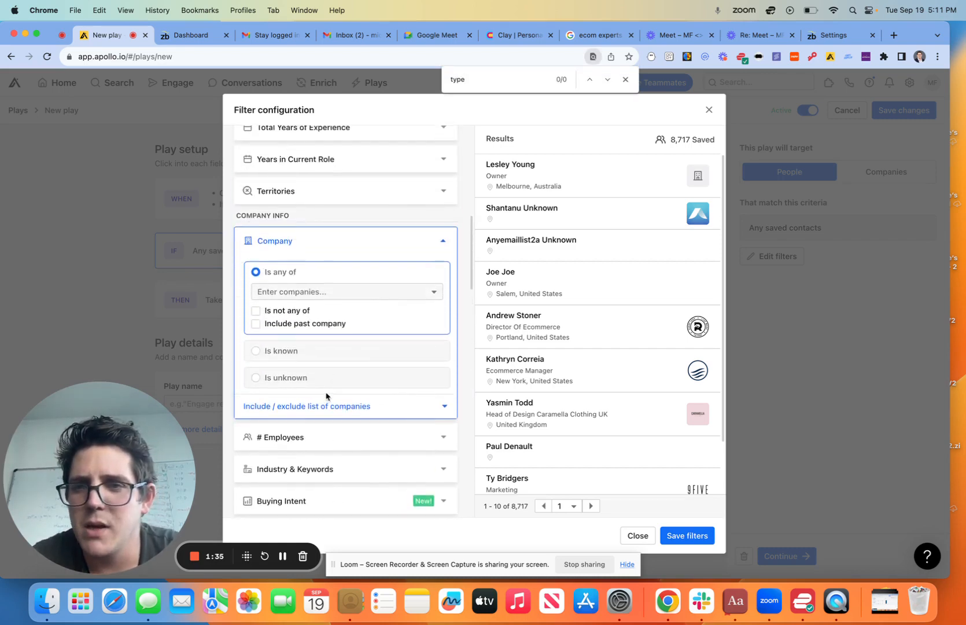
- Examine the company include/exclude list options and the account owner options among the people filters
click(260, 448)
scroll(260, 450, down, 5)
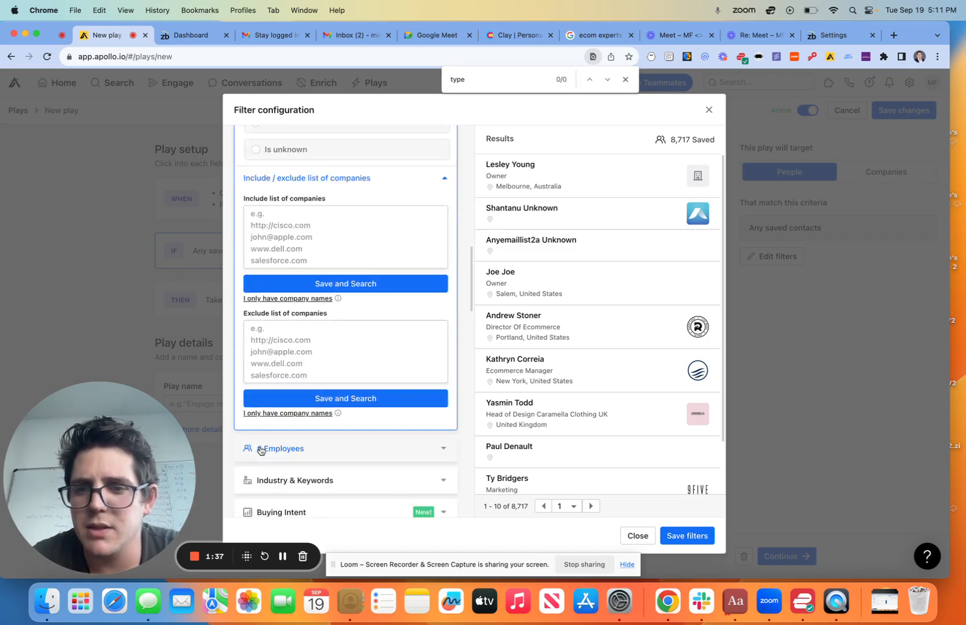
scroll(260, 449, up, 12)
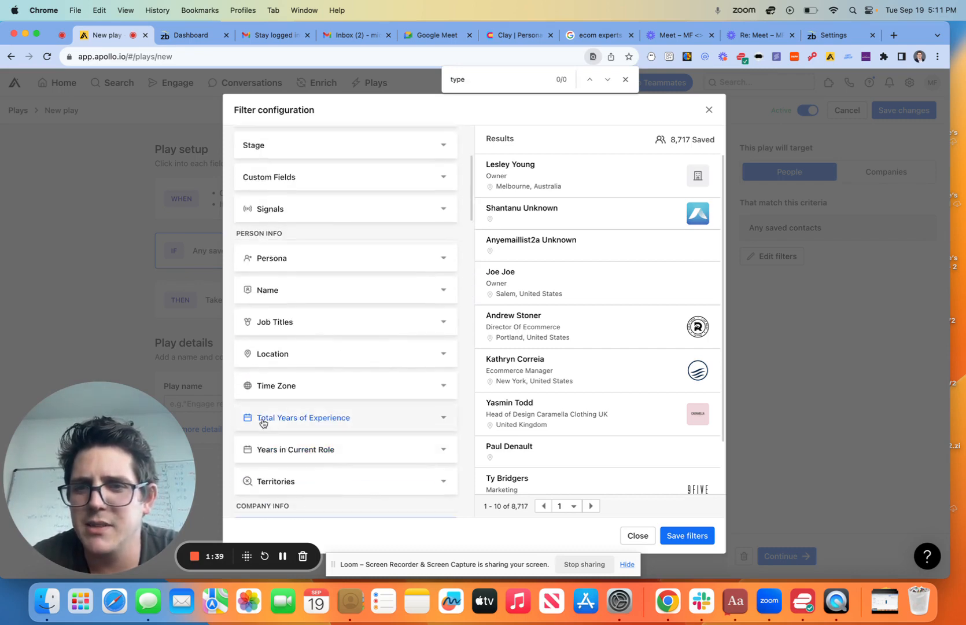
scroll(276, 231, up, 1)
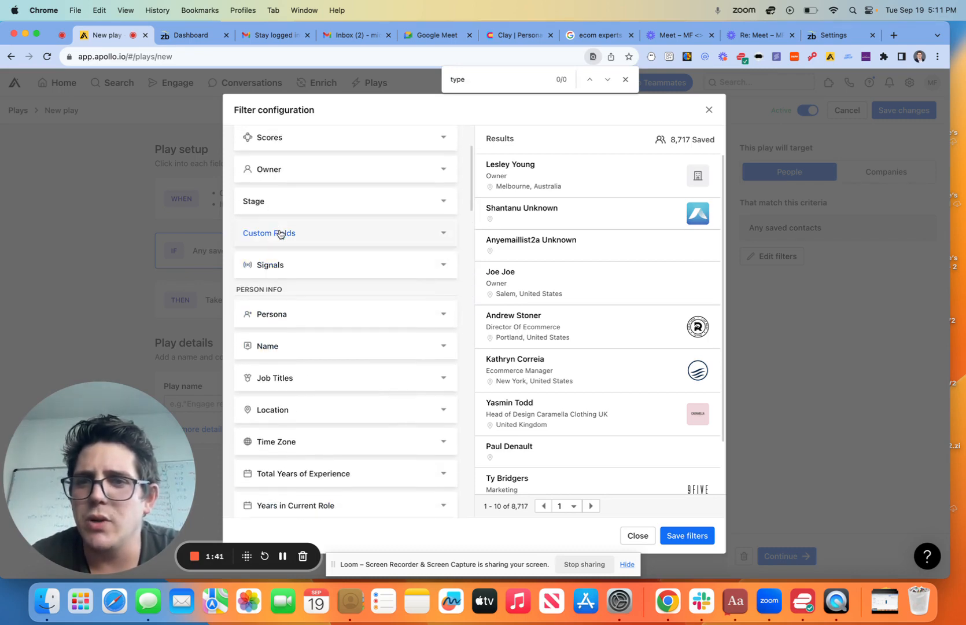
scroll(281, 234, up, 2)
scroll(280, 234, up, 1)
click(286, 266)
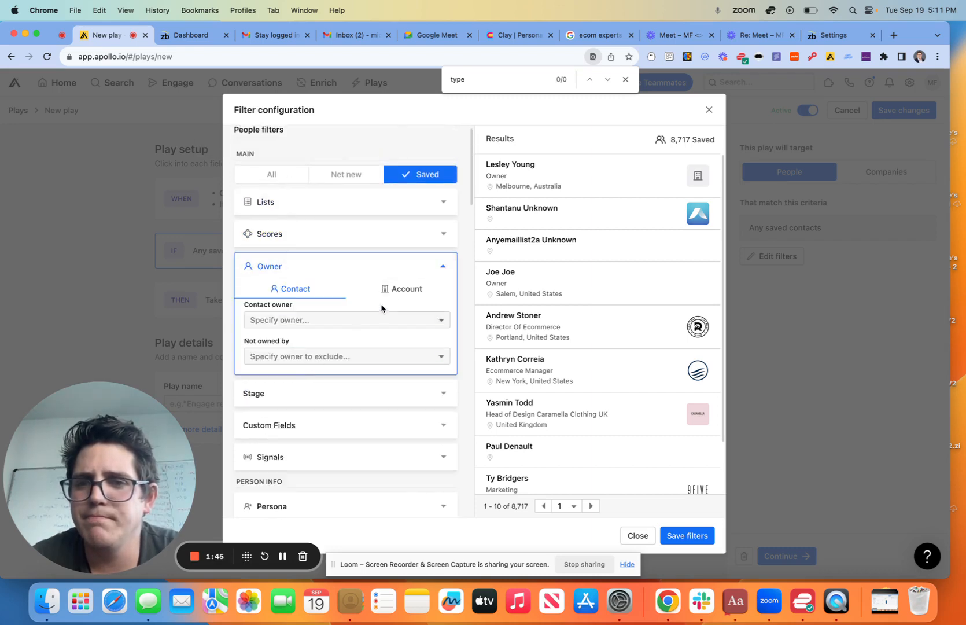
click(394, 291)
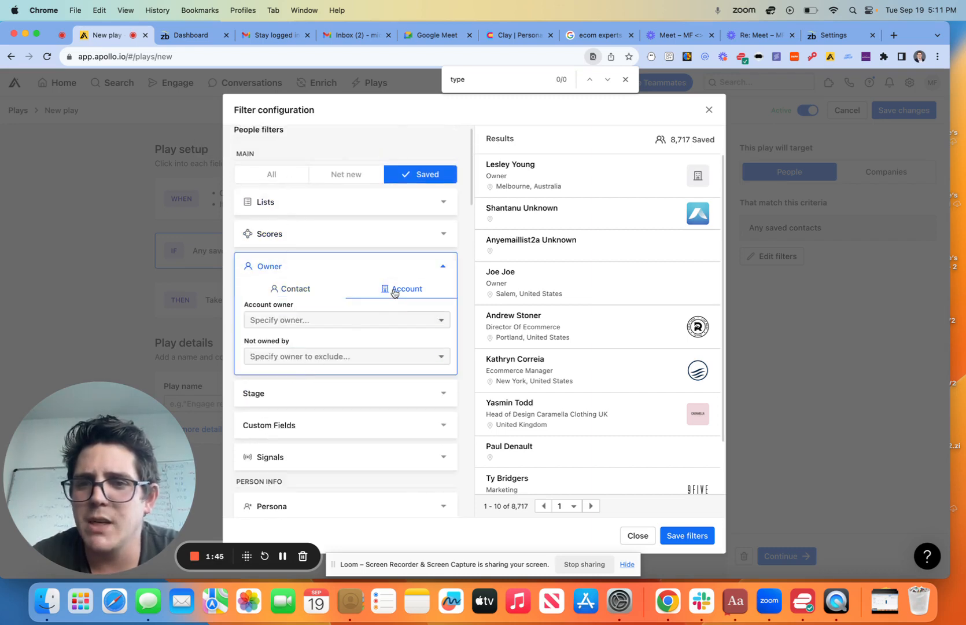
- Filter the targeted people to the account stages Customer and Blacklist, save the filters and proceed to the actions
click(320, 396)
click(418, 320)
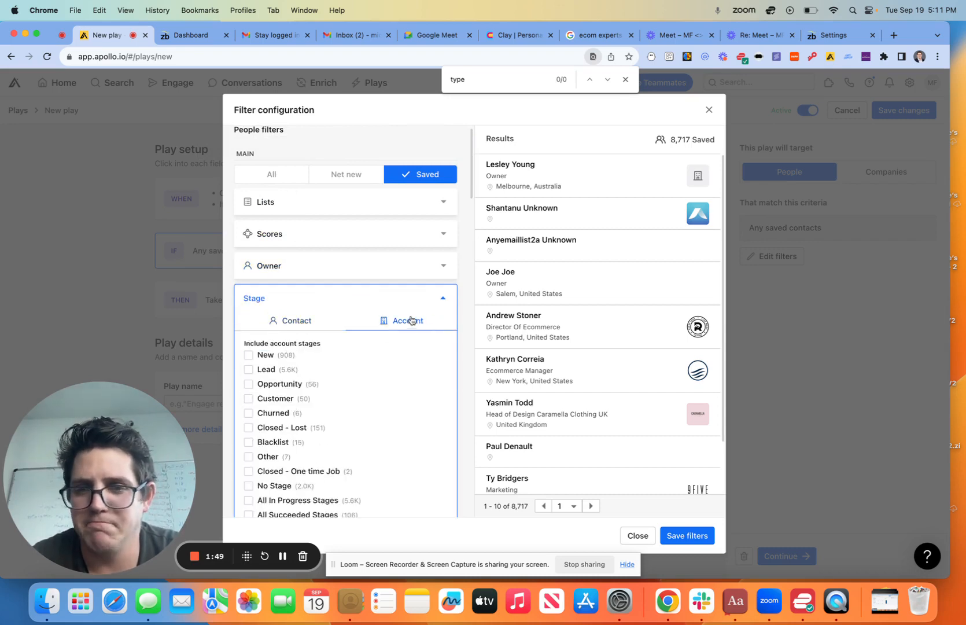
scroll(365, 372, down, 4)
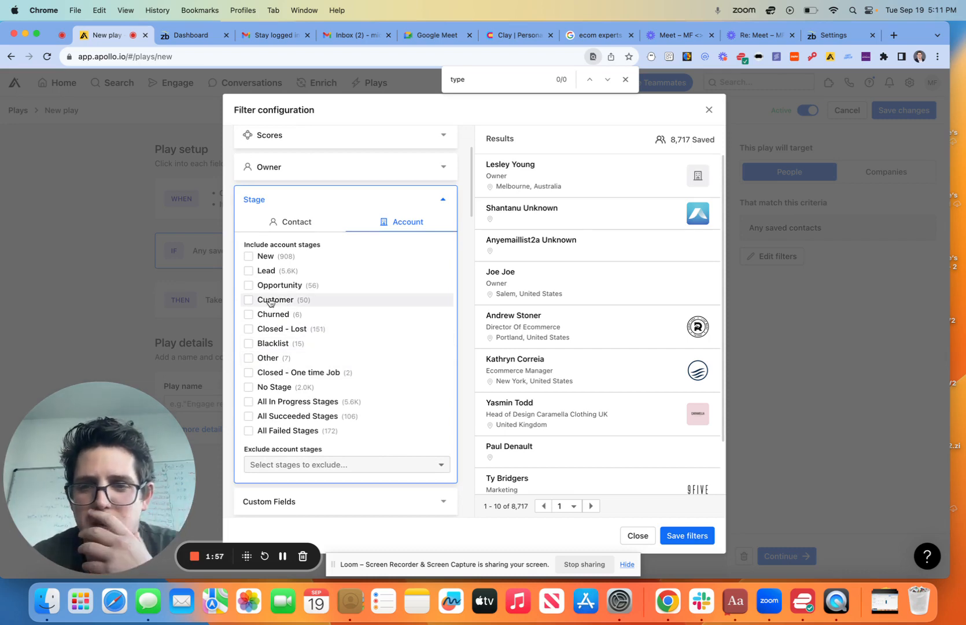
click(270, 301)
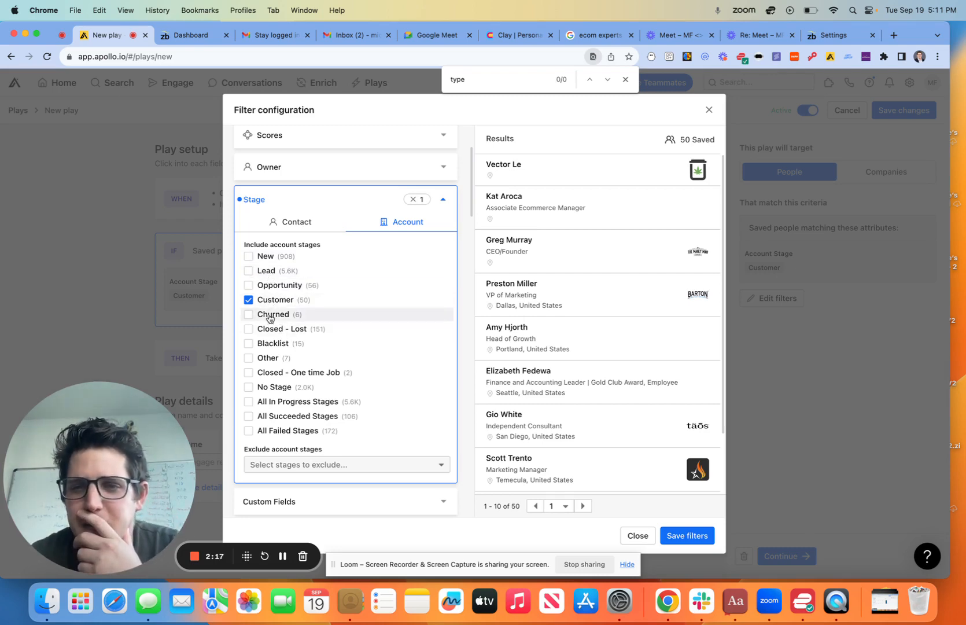
click(270, 346)
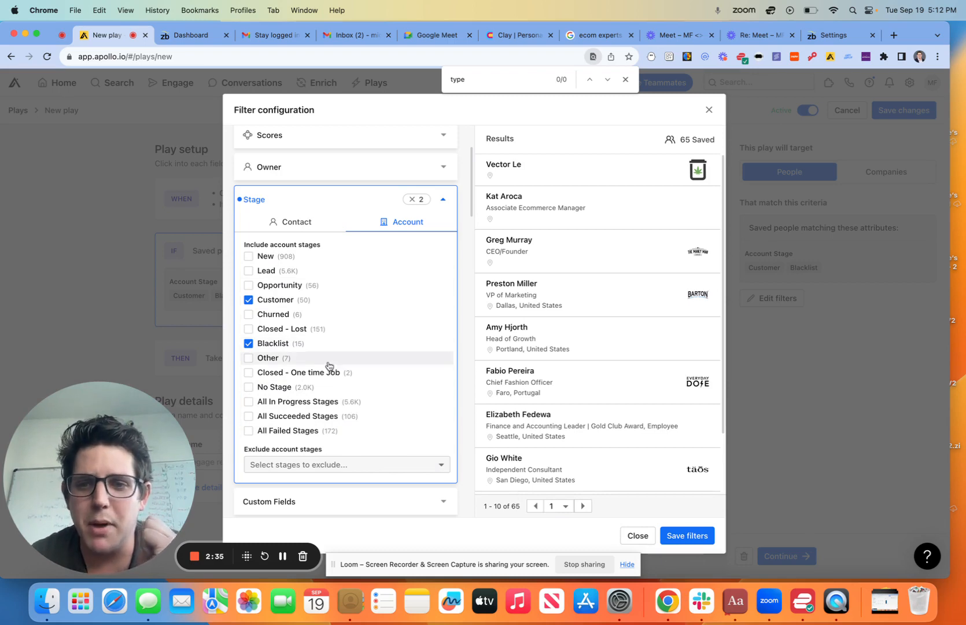
click(687, 535)
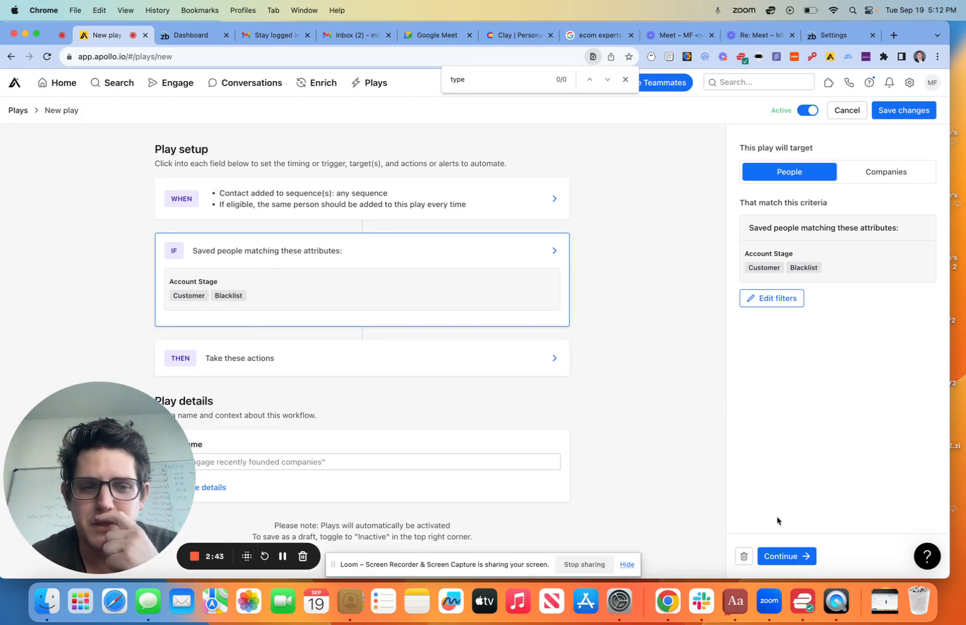
click(784, 556)
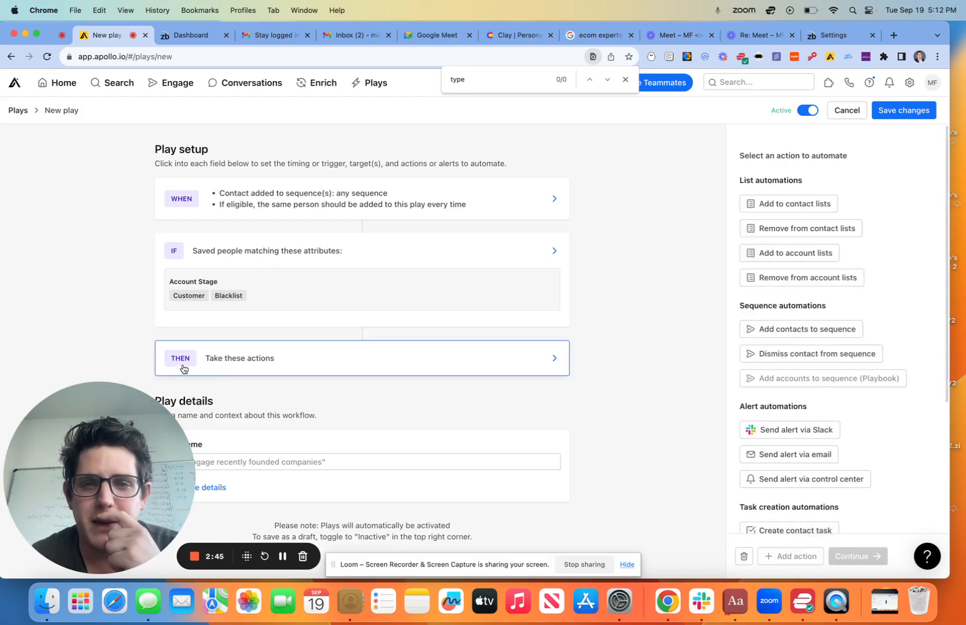
- Add a "Dismiss contact from sequence" action that removes the contact from all sequences
scroll(753, 303, down, 1)
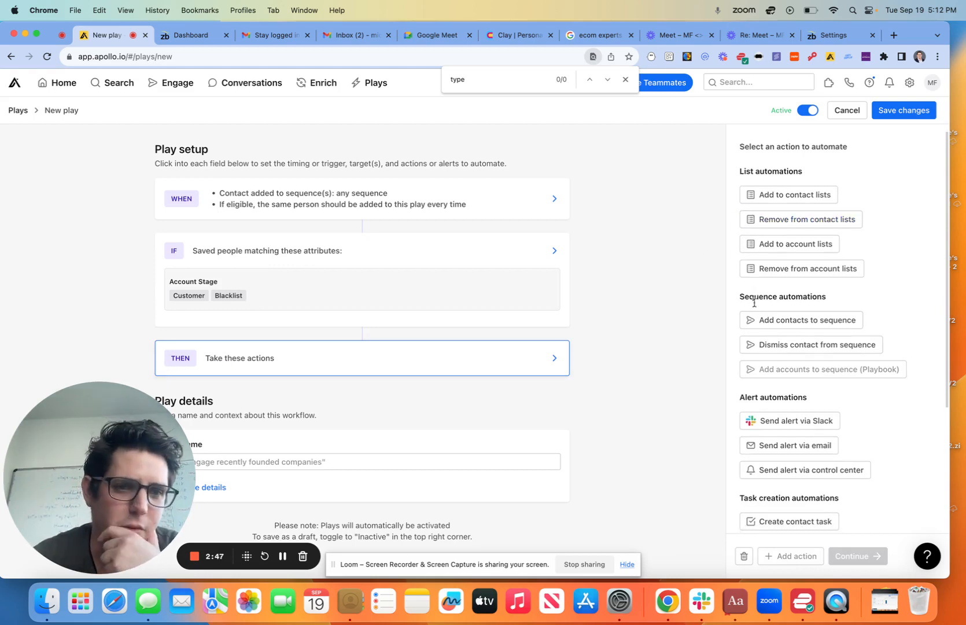
scroll(758, 318, down, 1)
click(761, 330)
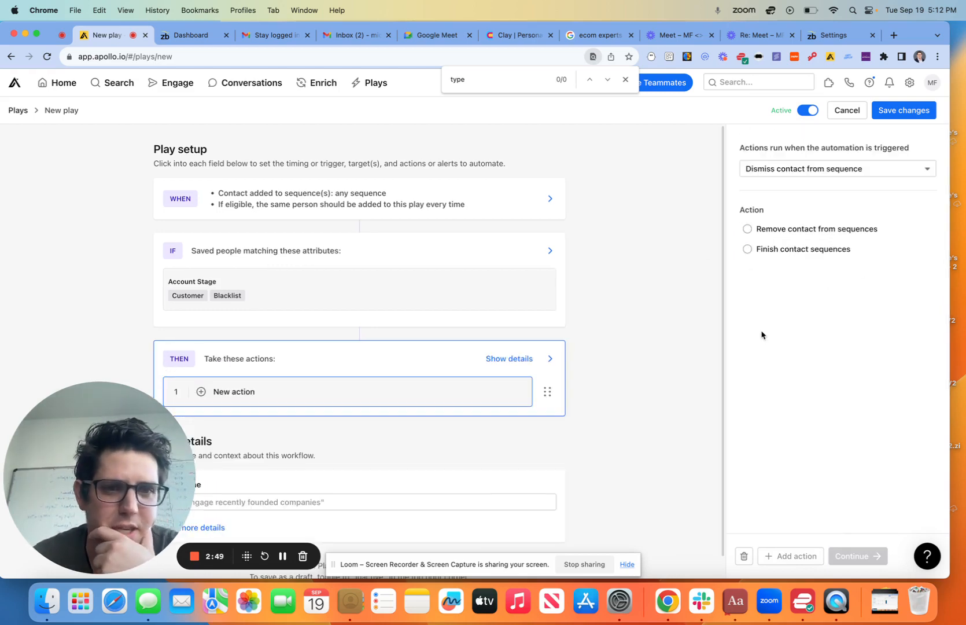
click(747, 229)
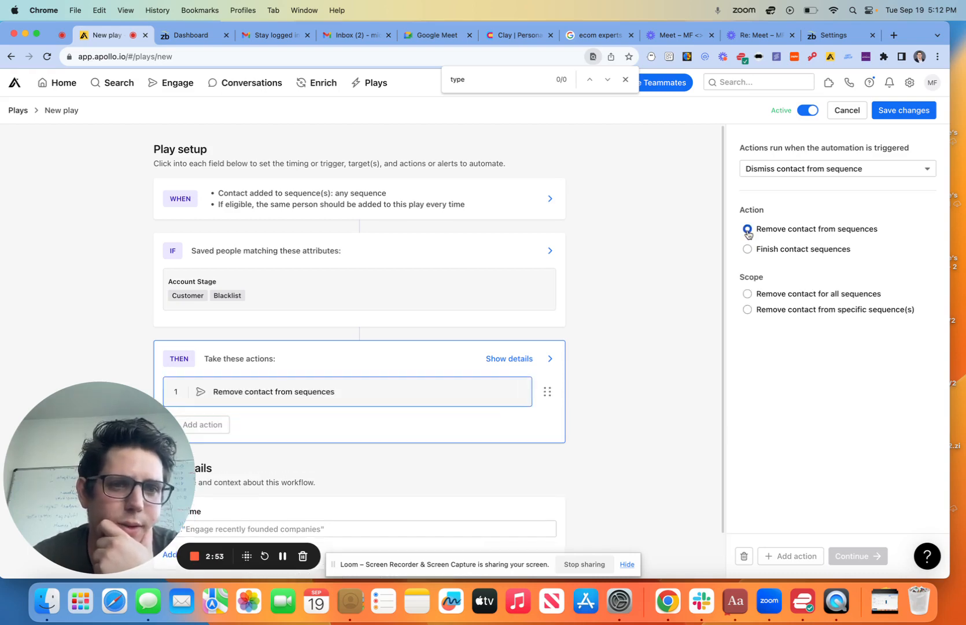
click(748, 295)
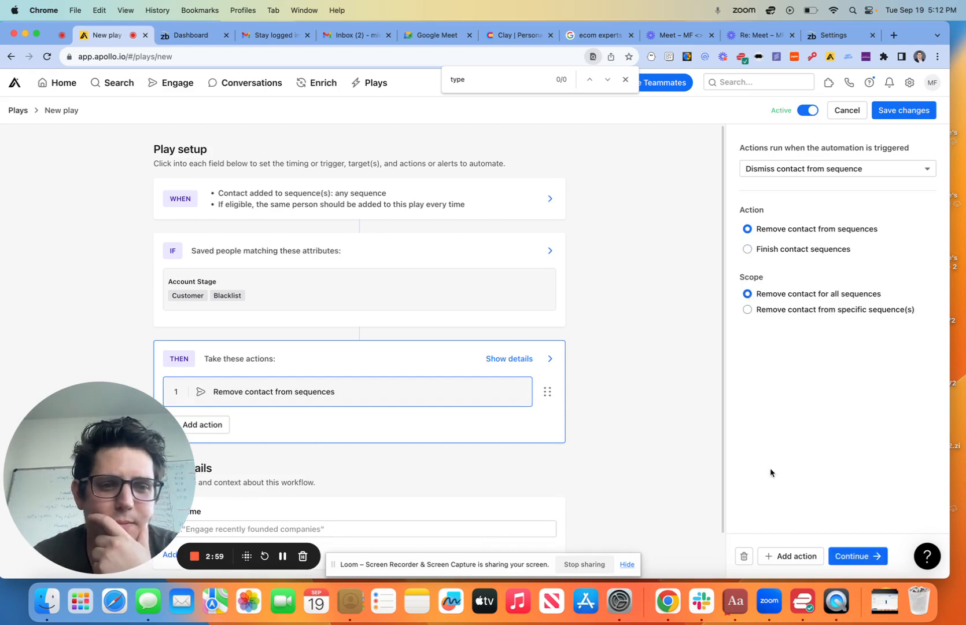
- Proceed from the actions to the play details and try to save the play
click(851, 556)
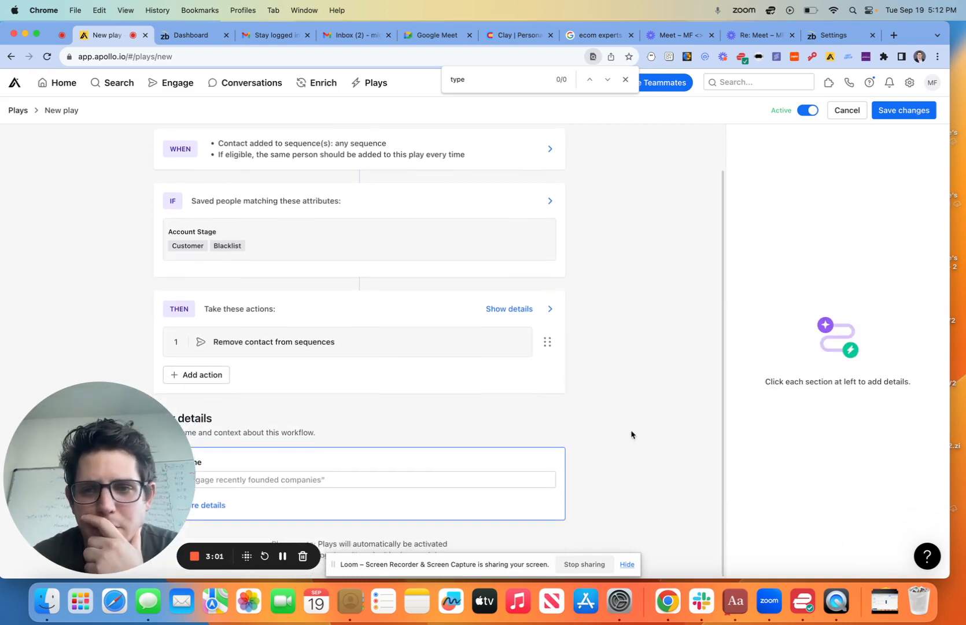
drag(29, 443, 29, 212)
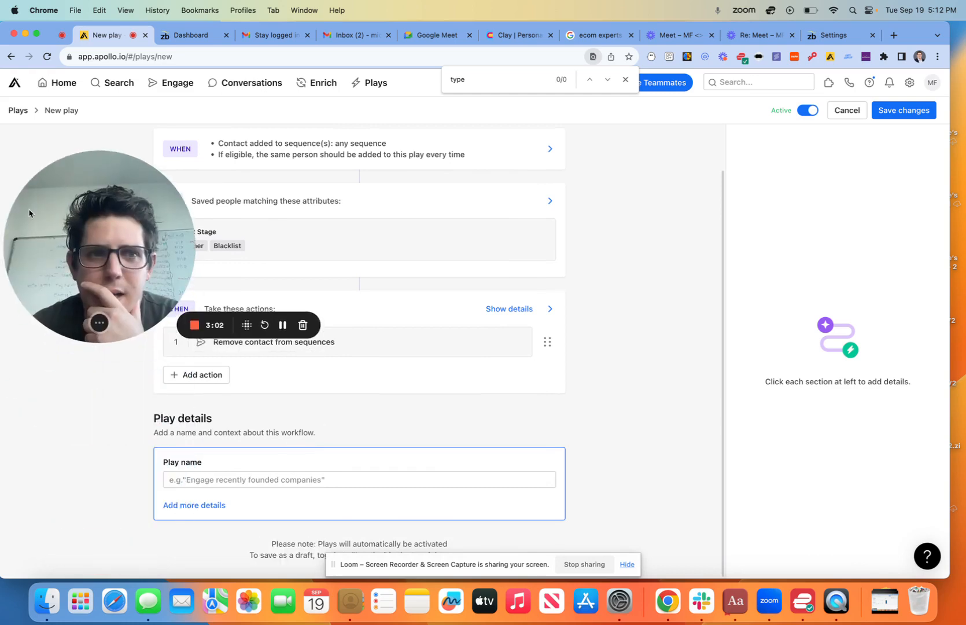
click(885, 112)
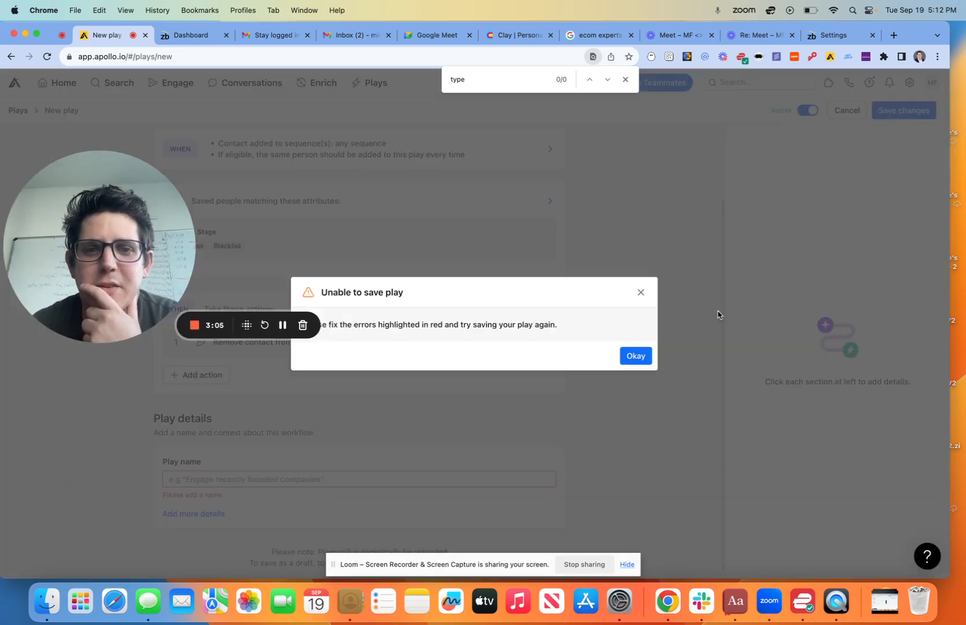
click(641, 292)
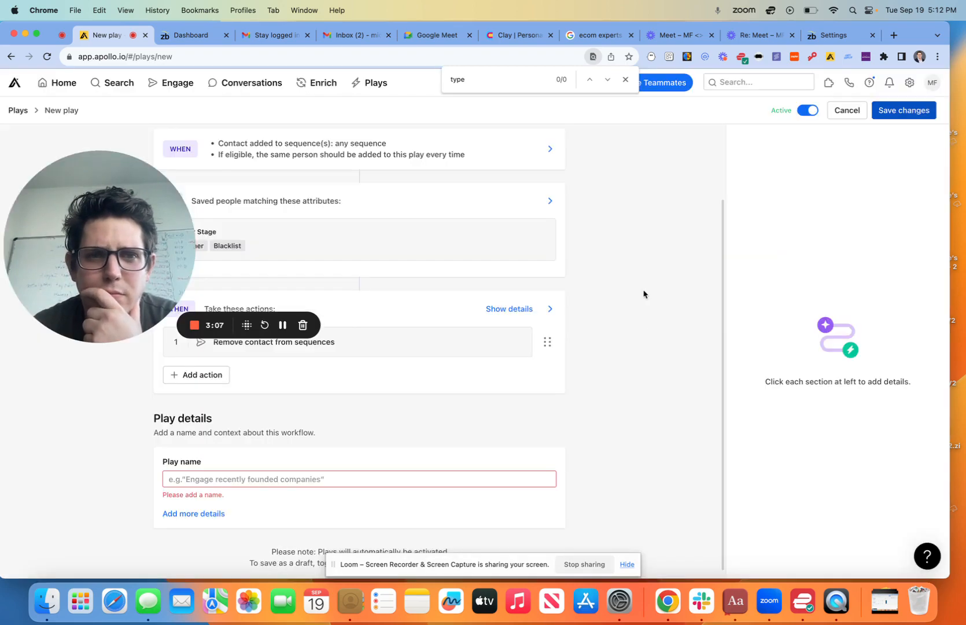
- Name the play "Customer Accounts - No Sequencing"
click(425, 479)
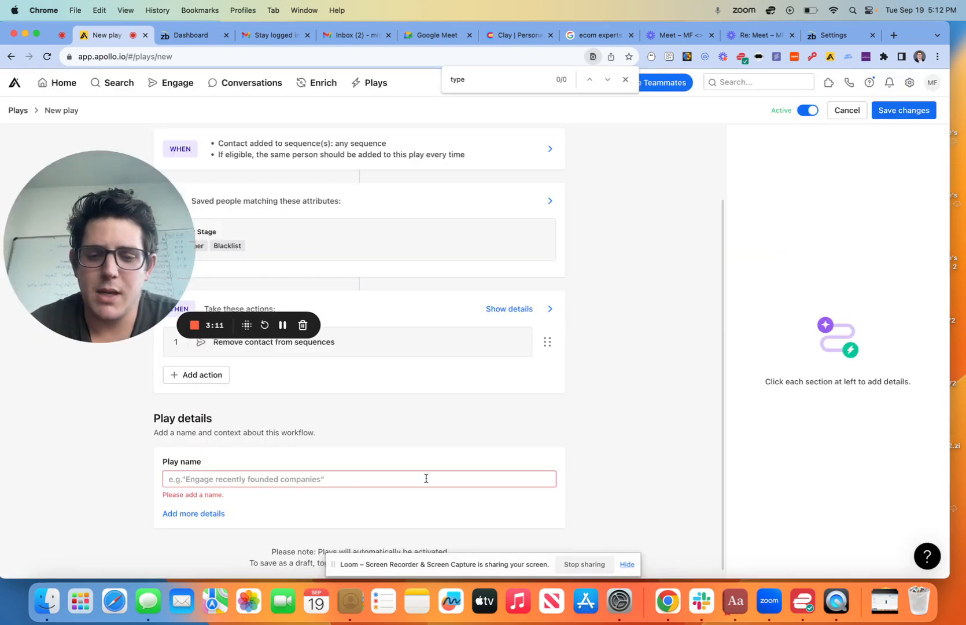
text(Customer Accounts)
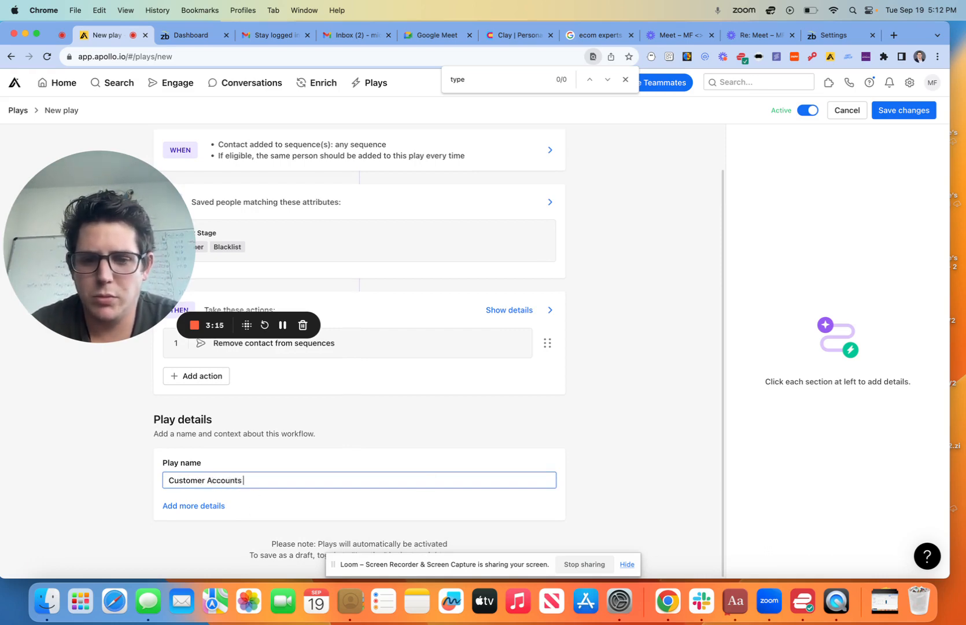
text( - No Sequencing)
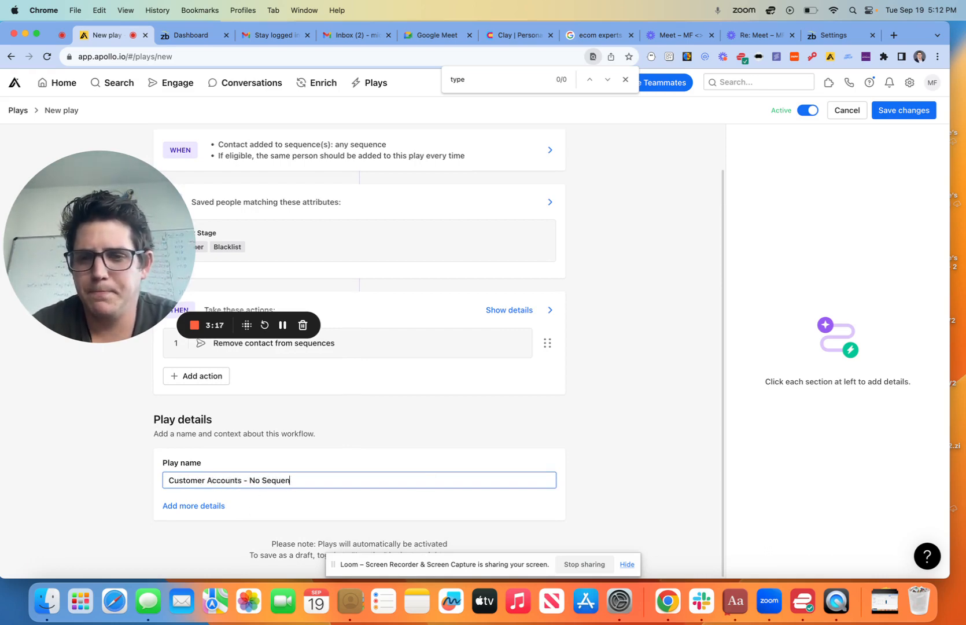